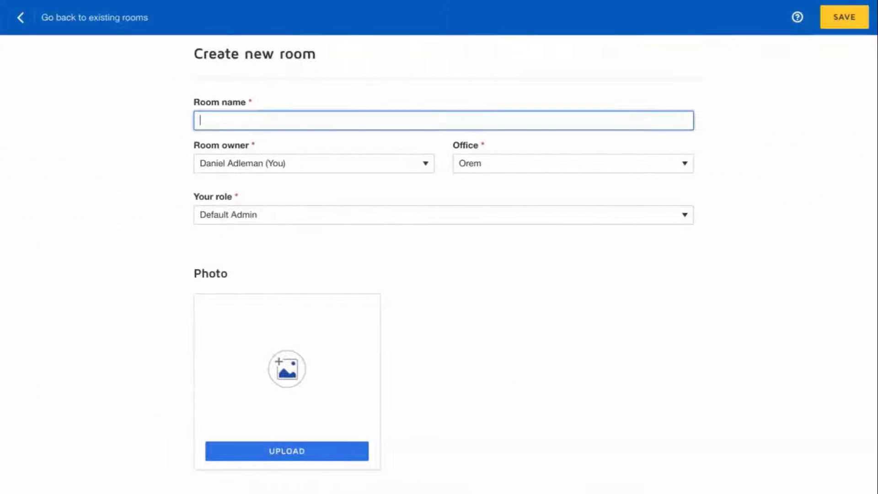
pyautogui.write('Williams')
# - Assign the Williams room a different owner, the Murray office and the Closer owner role
pyautogui.click(245, 173)
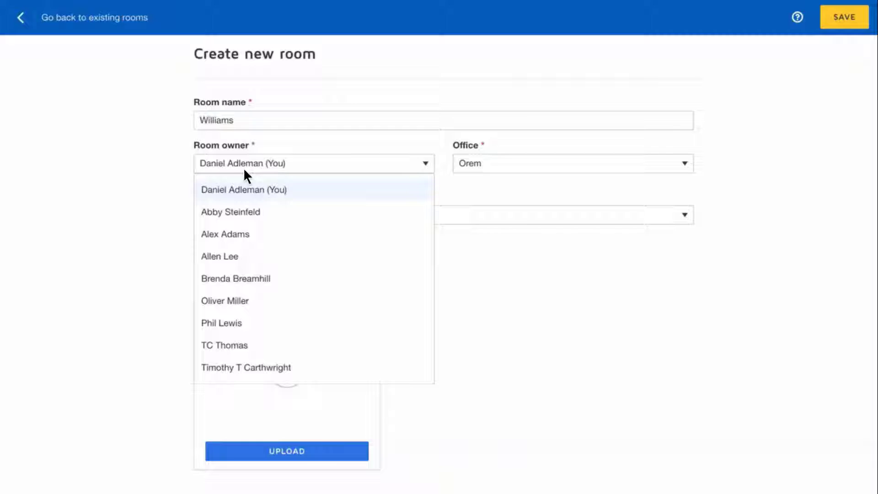
pyautogui.click(221, 237)
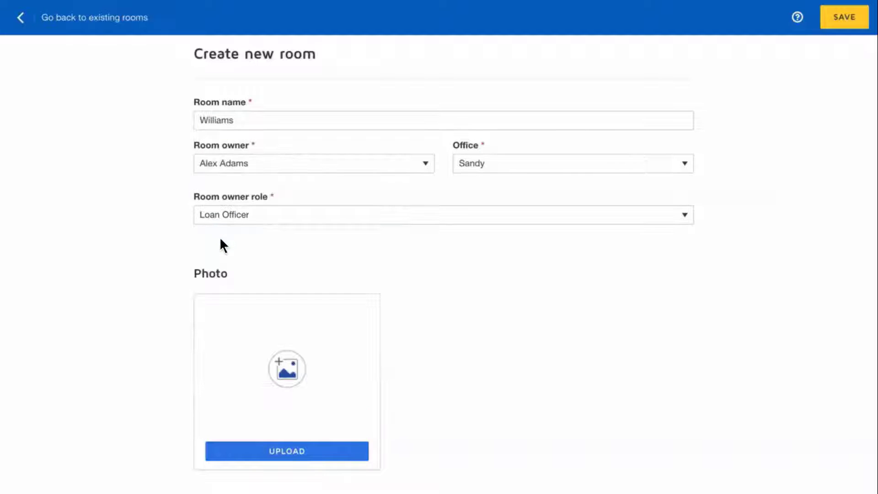
pyautogui.click(486, 166)
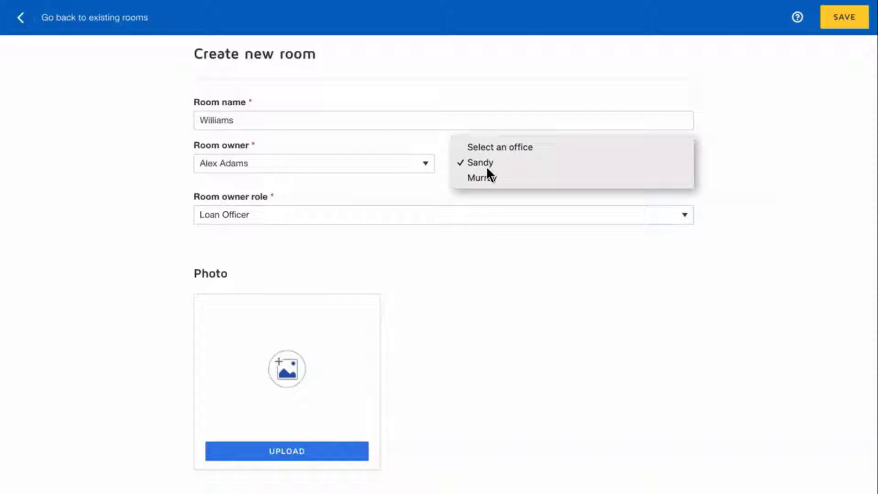
pyautogui.click(482, 178)
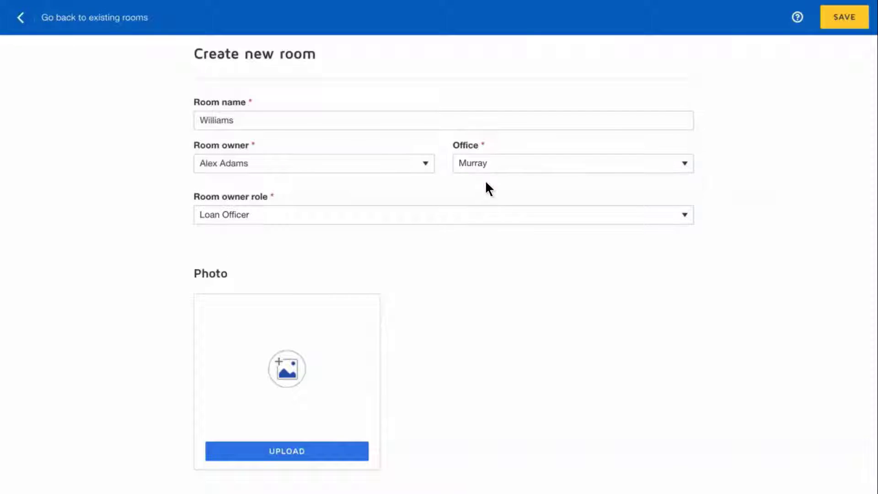
pyautogui.click(224, 217)
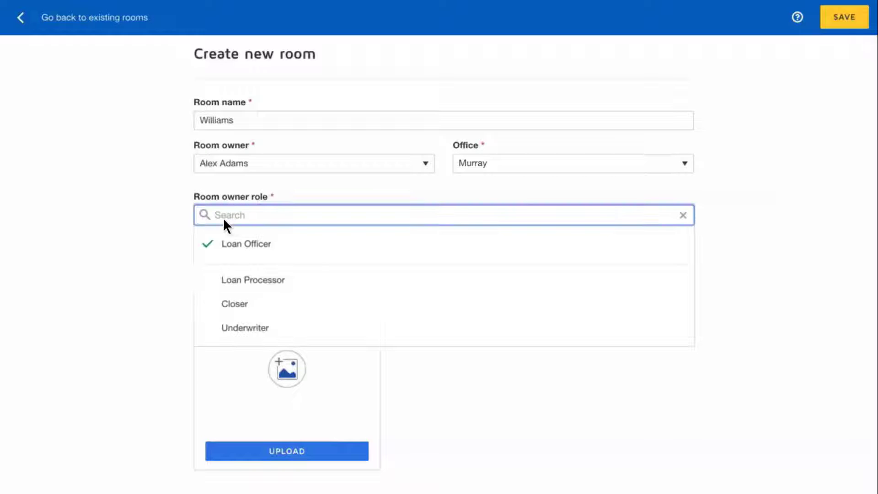
pyautogui.click(251, 307)
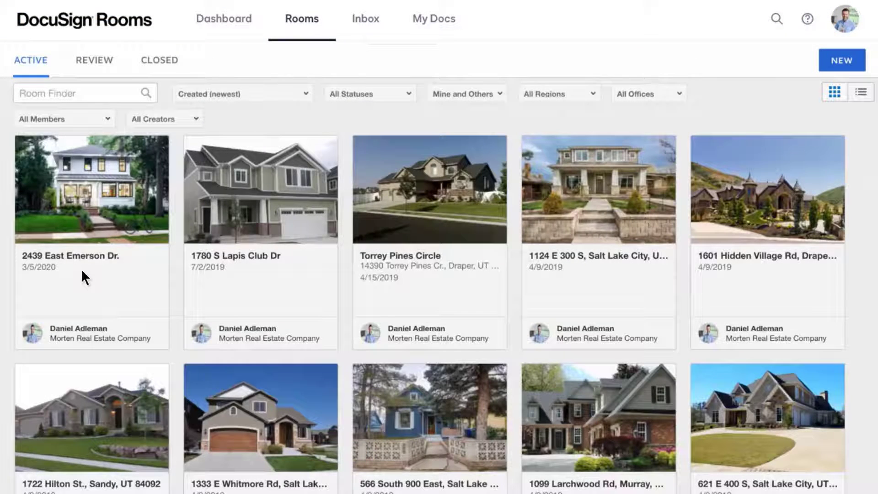
pyautogui.click(81, 276)
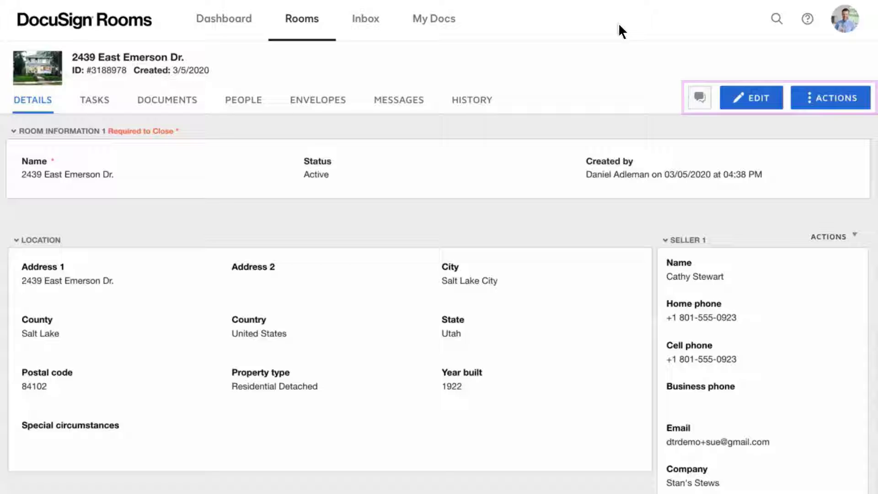
pyautogui.click(701, 103)
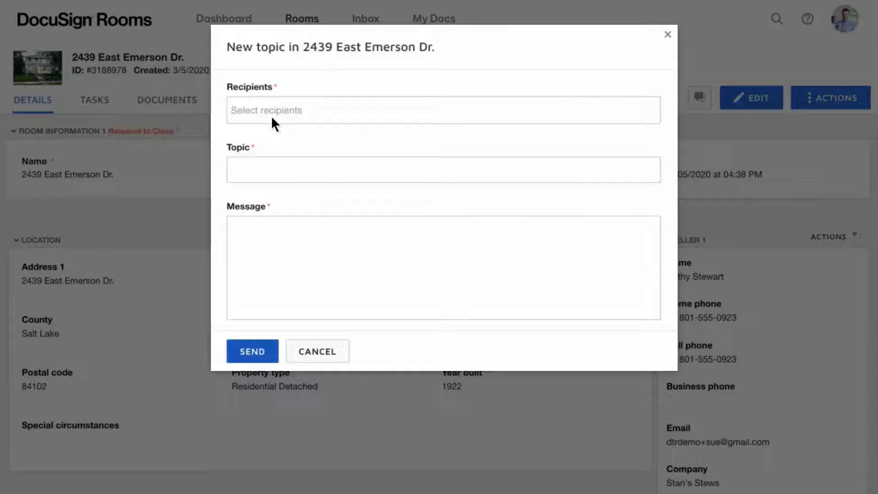
pyautogui.click(271, 117)
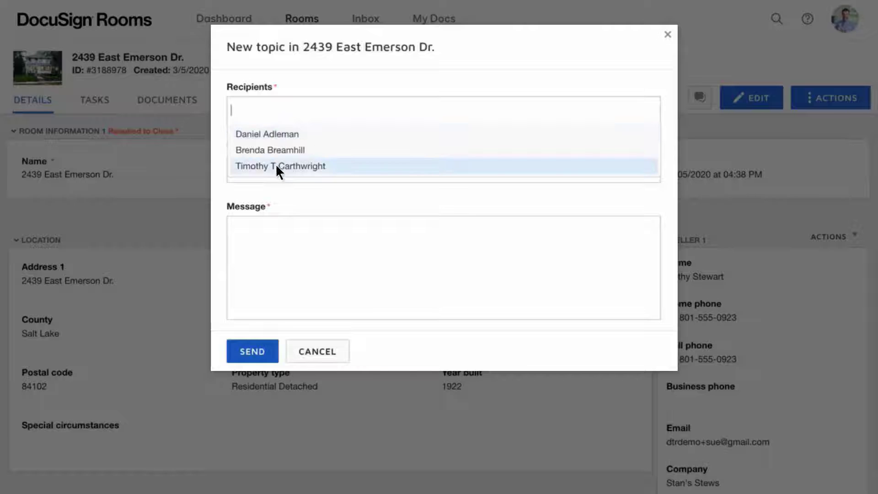
pyautogui.click(276, 169)
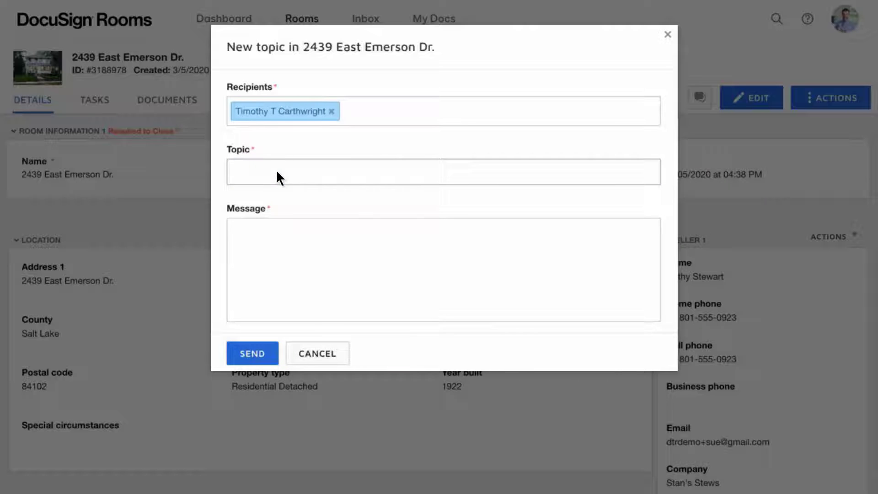
pyautogui.click(318, 359)
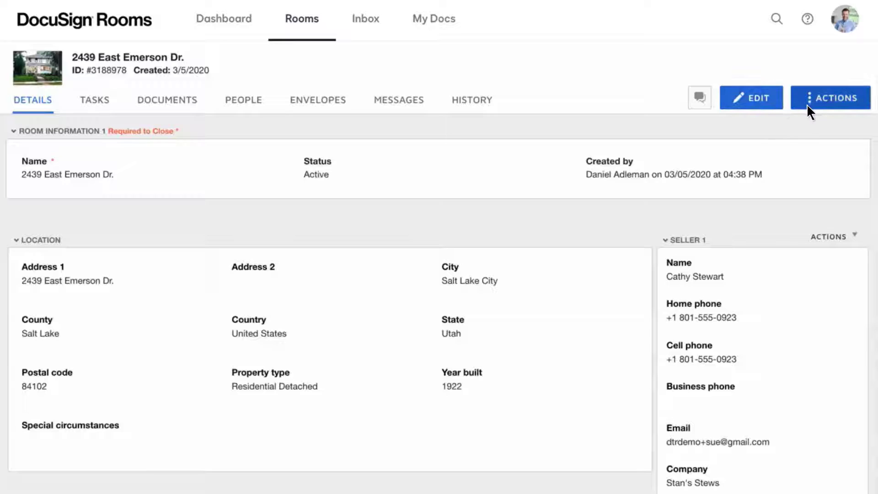
pyautogui.click(832, 104)
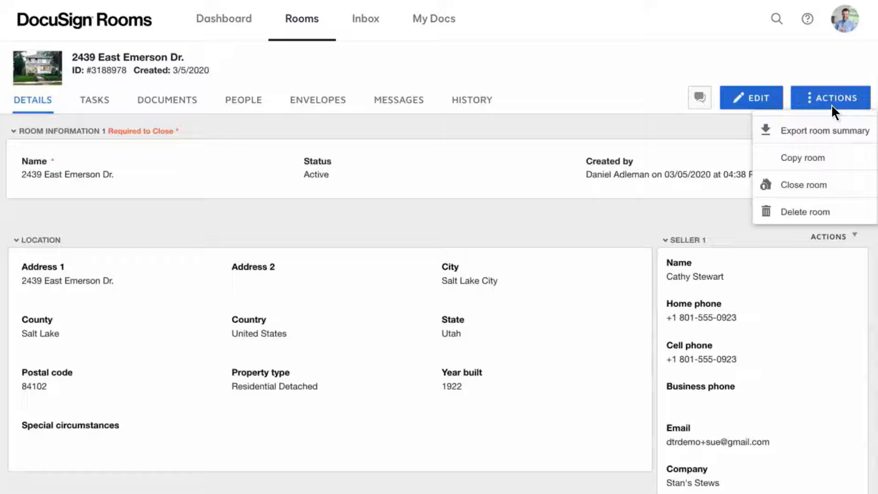
pyautogui.click(830, 104)
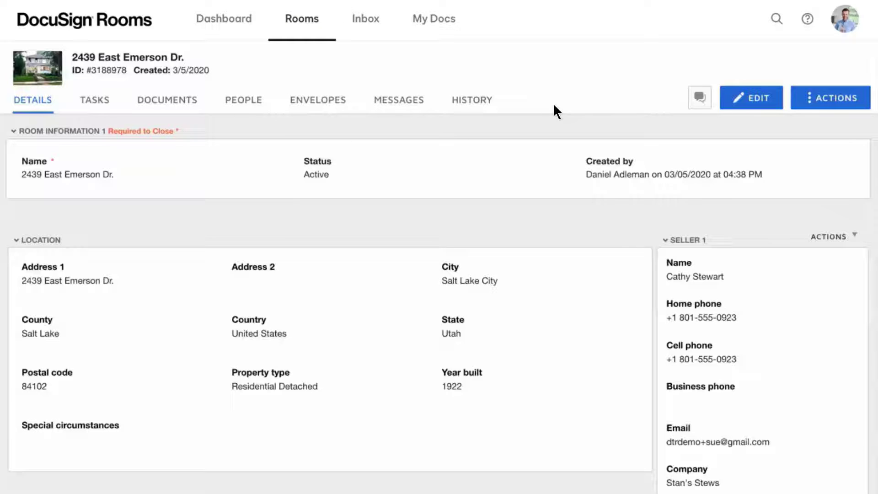
# - Save the room details edits, storing the $695,000 original listing amount
pyautogui.click(750, 103)
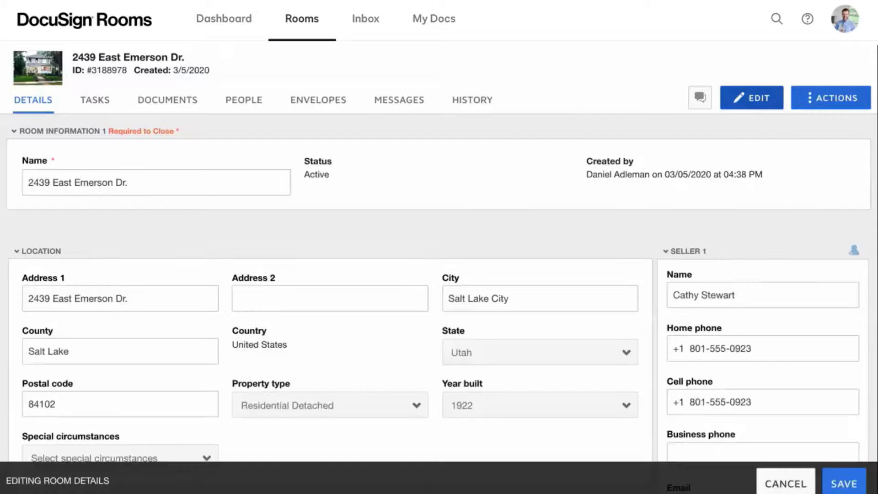
pyautogui.scroll(-3, 439, 275)
pyautogui.scroll(-2, 330, 275)
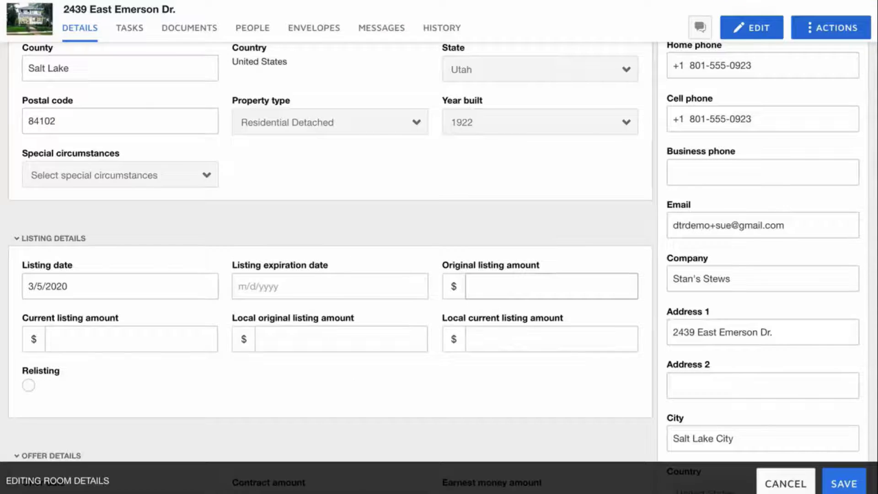
pyautogui.write('695000')
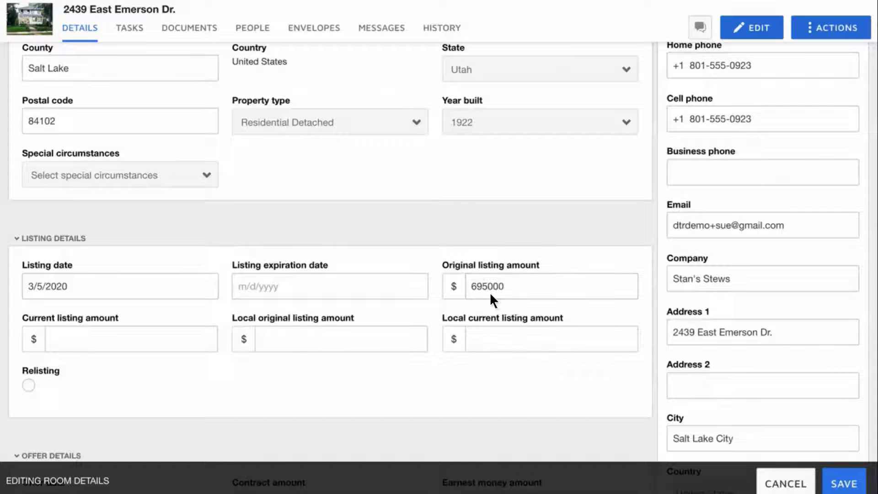
pyautogui.click(844, 483)
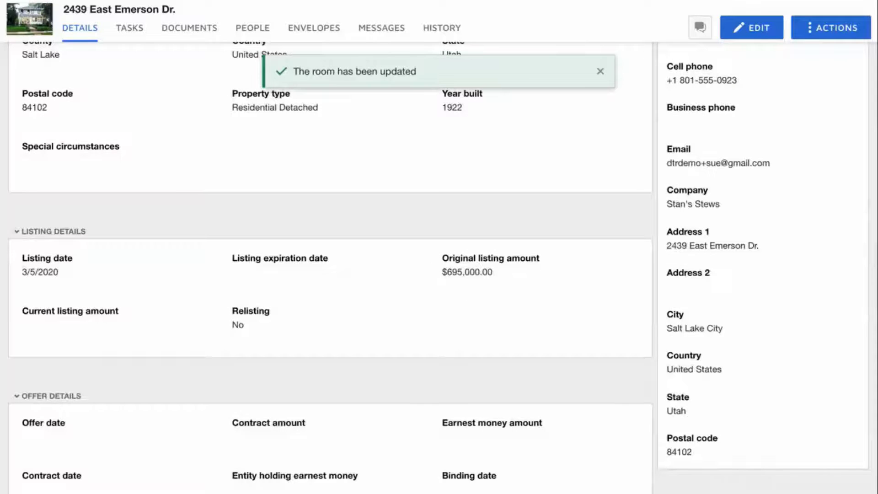
pyautogui.scroll(2, 330, 275)
pyautogui.scroll(3, 330, 274)
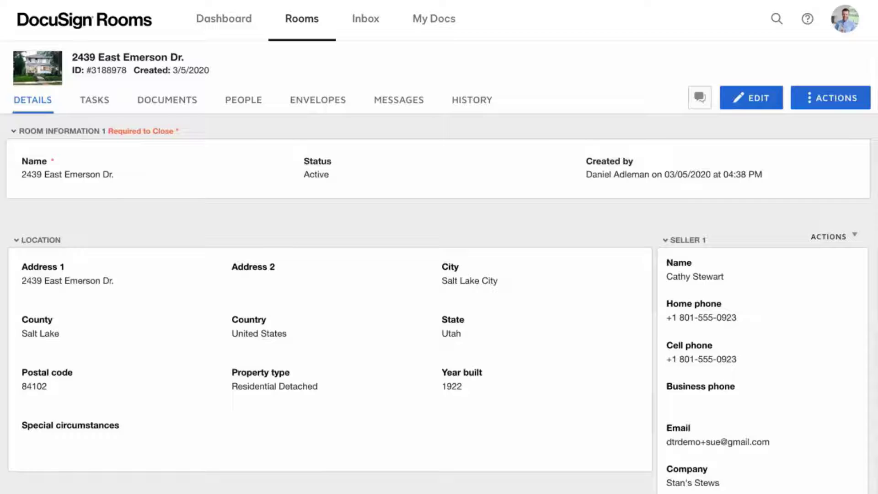
# - On the Tasks tab, select Place Yard Signs and confirm marking it complete
pyautogui.click(93, 105)
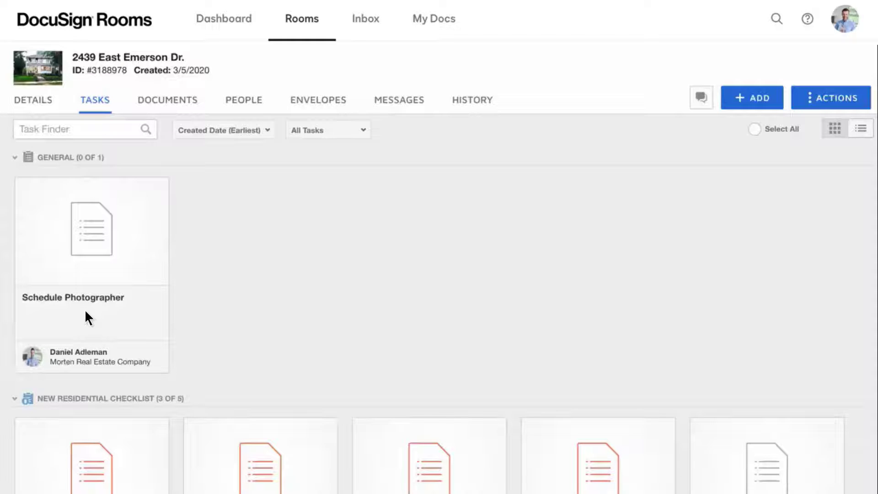
pyautogui.click(61, 159)
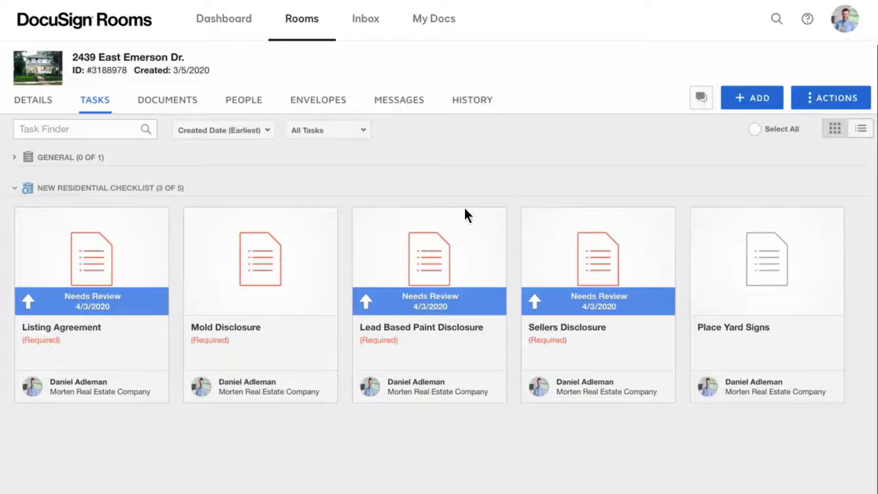
pyautogui.click(699, 218)
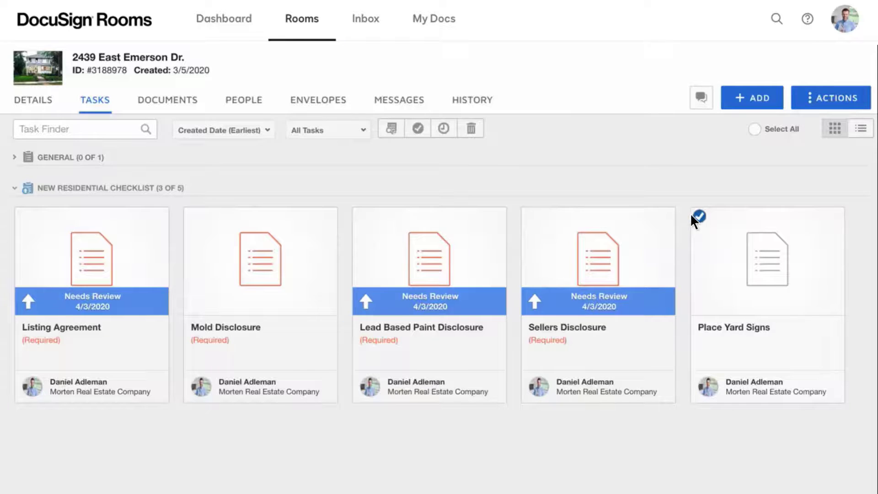
pyautogui.click(417, 131)
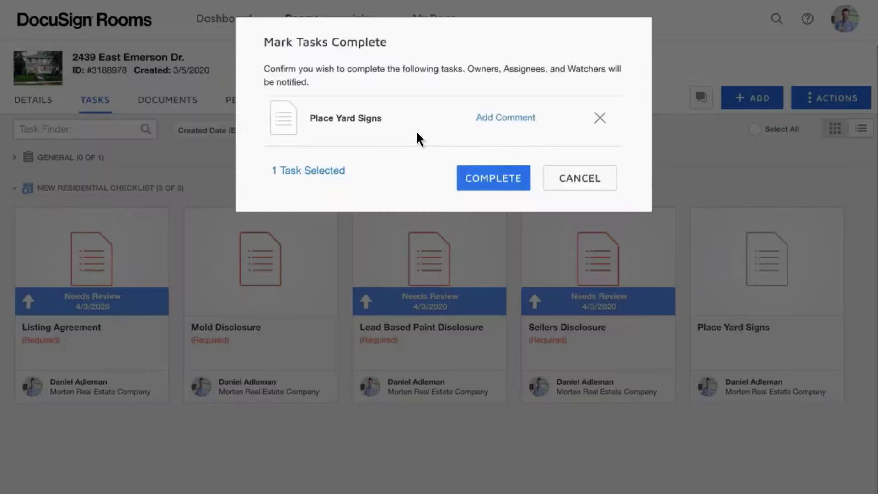
pyautogui.click(491, 181)
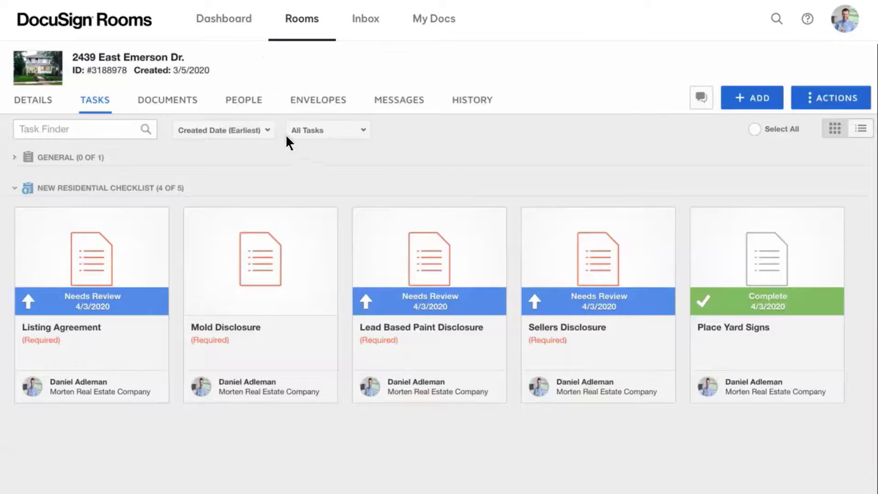
# - Drag Mold Disclosure Updated - Signed onto the New Residential Checklist's Mold Disclosure slot
pyautogui.click(167, 104)
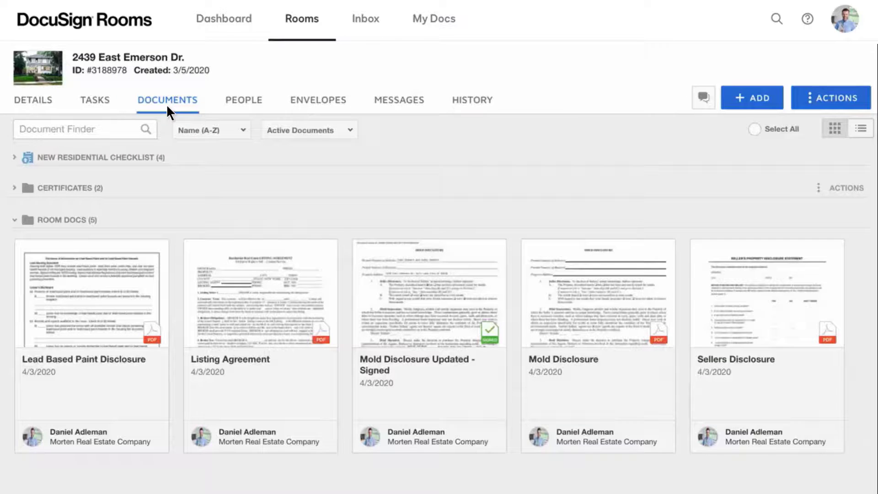
pyautogui.click(58, 161)
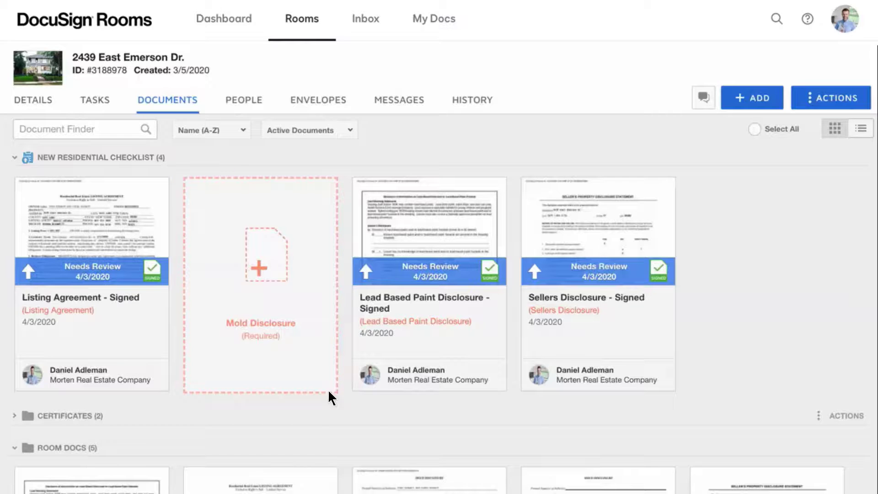
pyautogui.moveTo(421, 477)
pyautogui.mouseDown()
pyautogui.moveTo(344, 330)
pyautogui.moveTo(261, 275)
pyautogui.mouseUp()
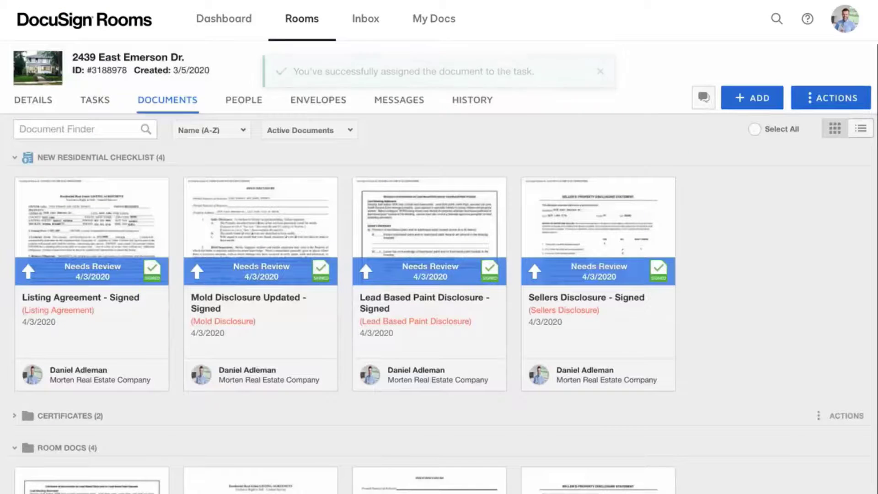
# - View the room's members on People, then its envelopes list
pyautogui.click(244, 104)
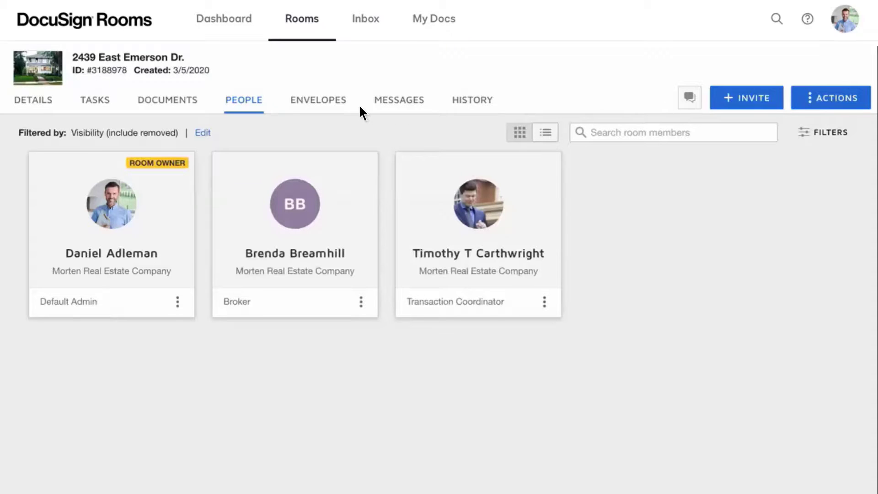
pyautogui.click(320, 106)
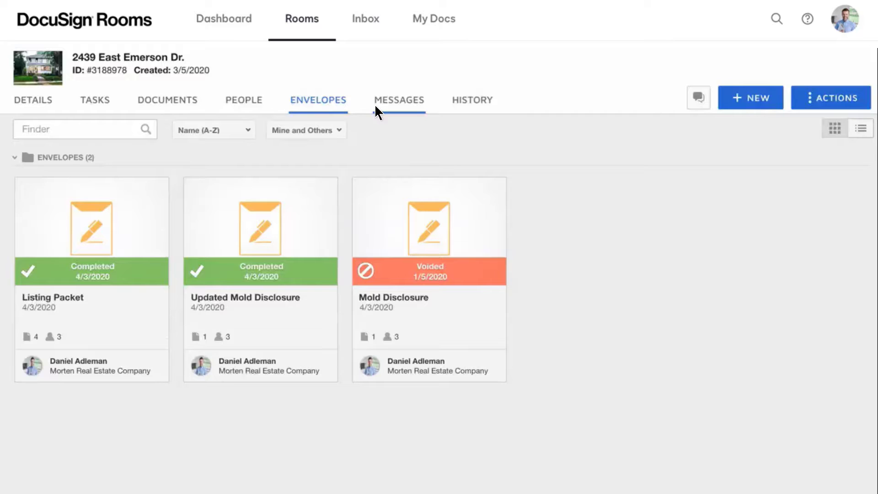
# - Read the Photographer message thread, then view the room's History log
pyautogui.click(396, 103)
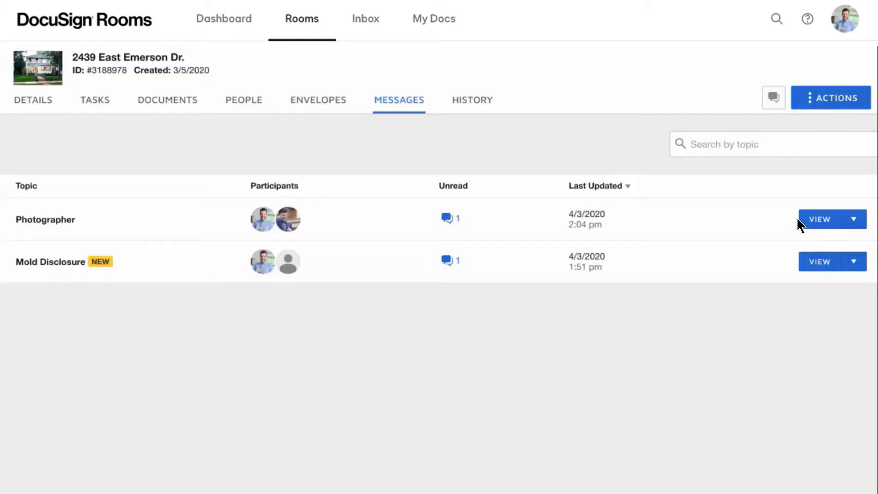
pyautogui.click(819, 224)
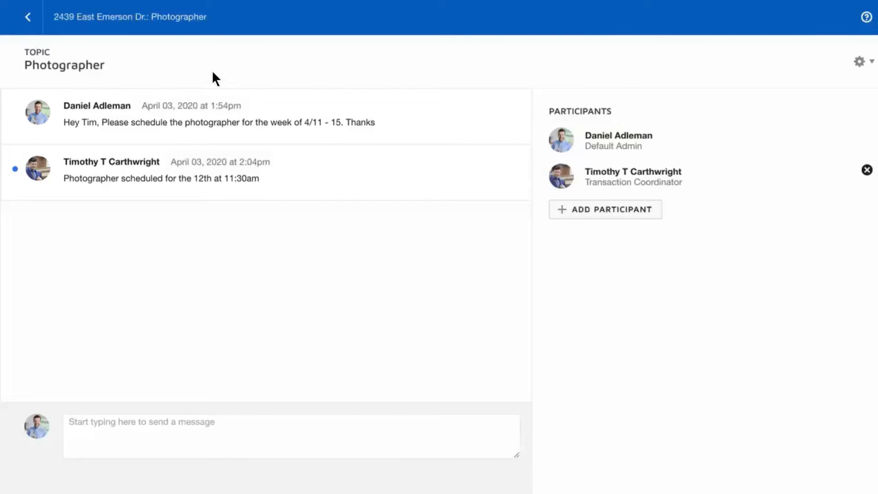
pyautogui.click(28, 18)
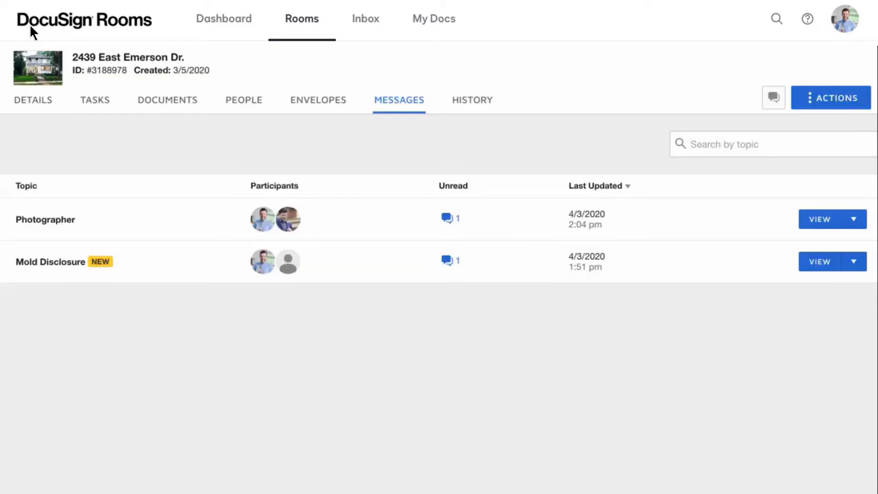
pyautogui.click(469, 112)
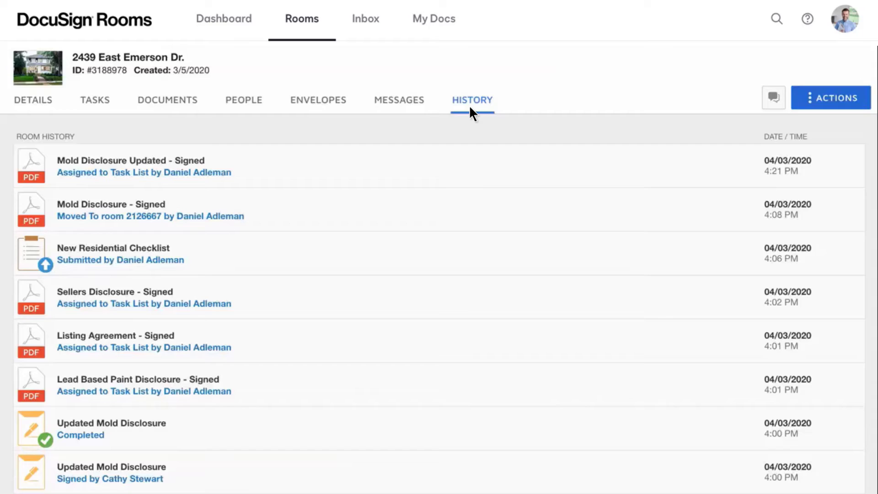